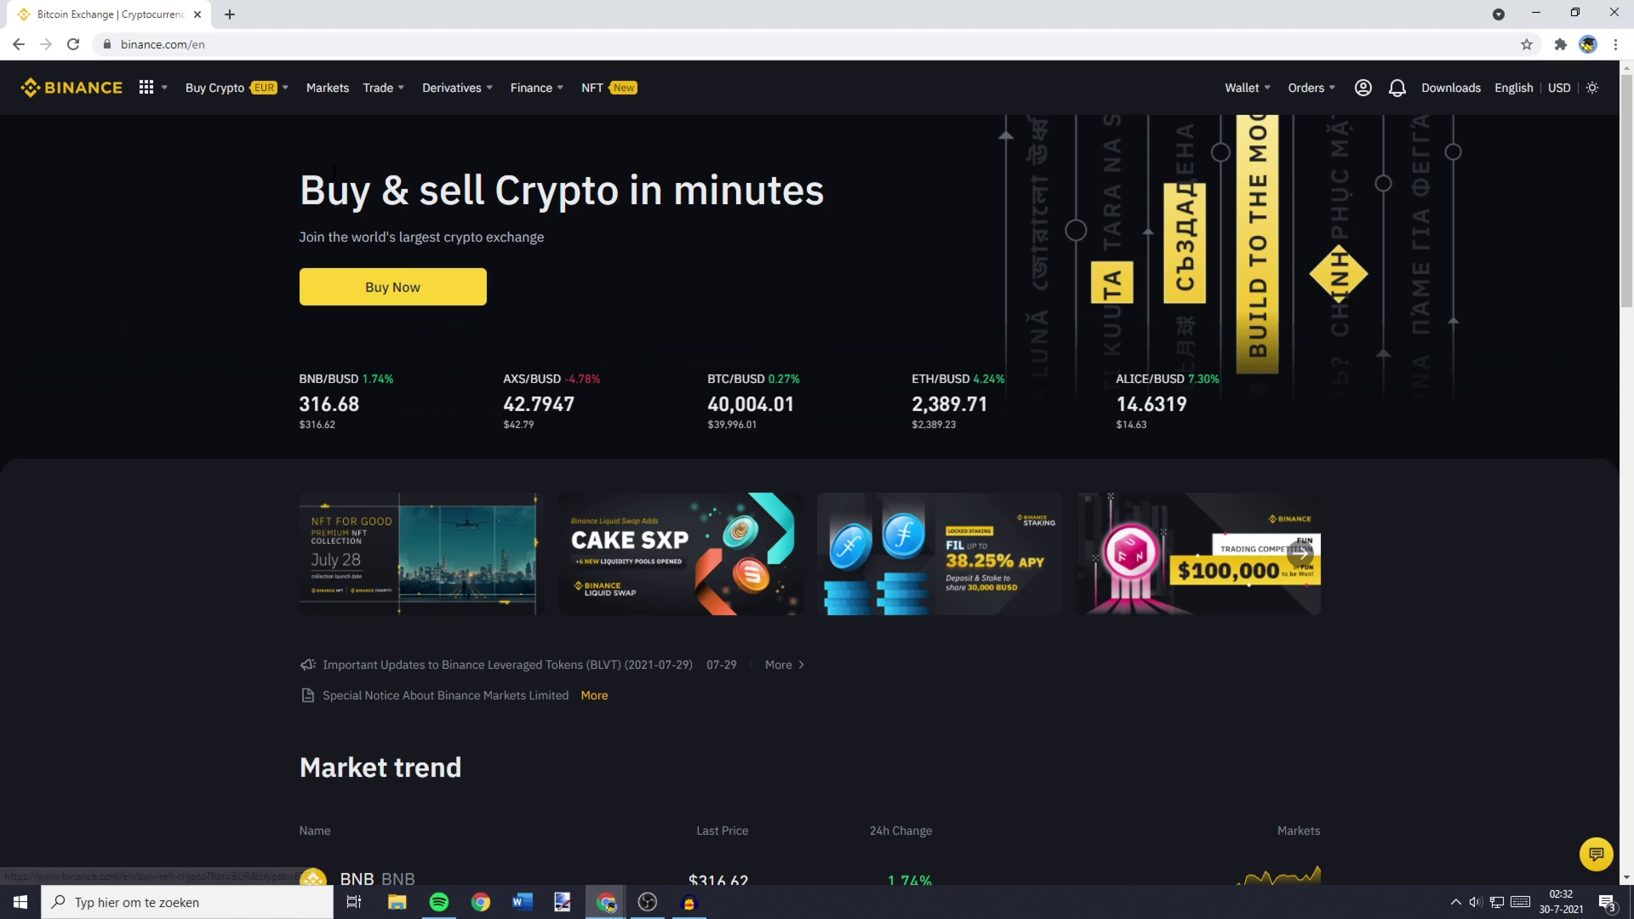
# Go to the Markets overview, list the ALTS pairs, and start a coin search
pyautogui.click(327, 98)
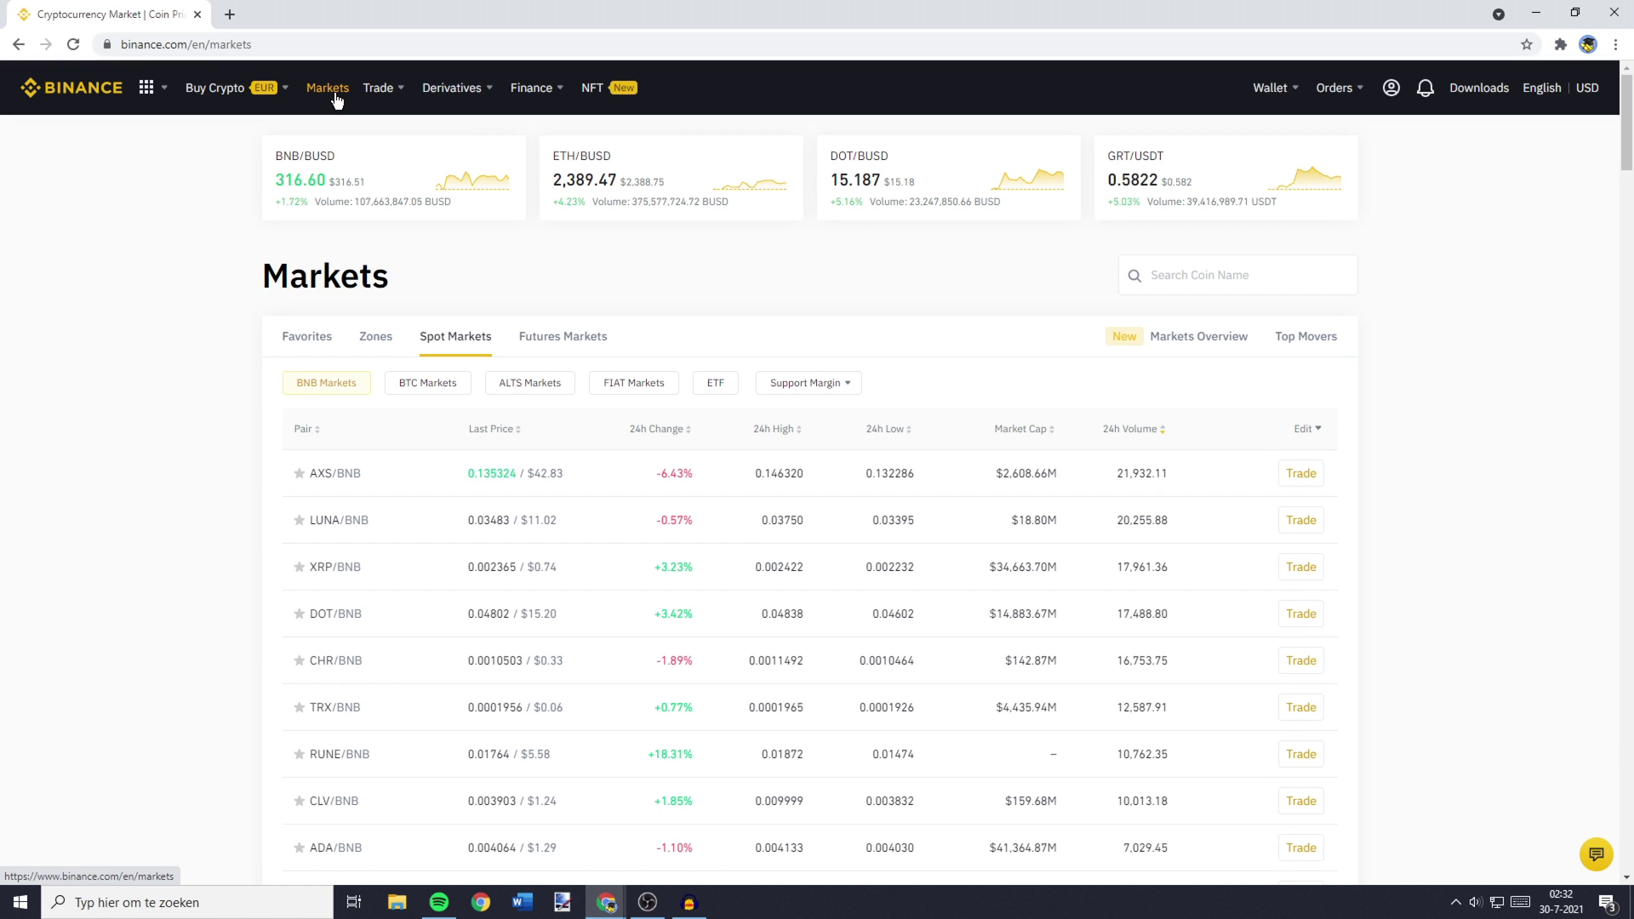
pyautogui.click(532, 387)
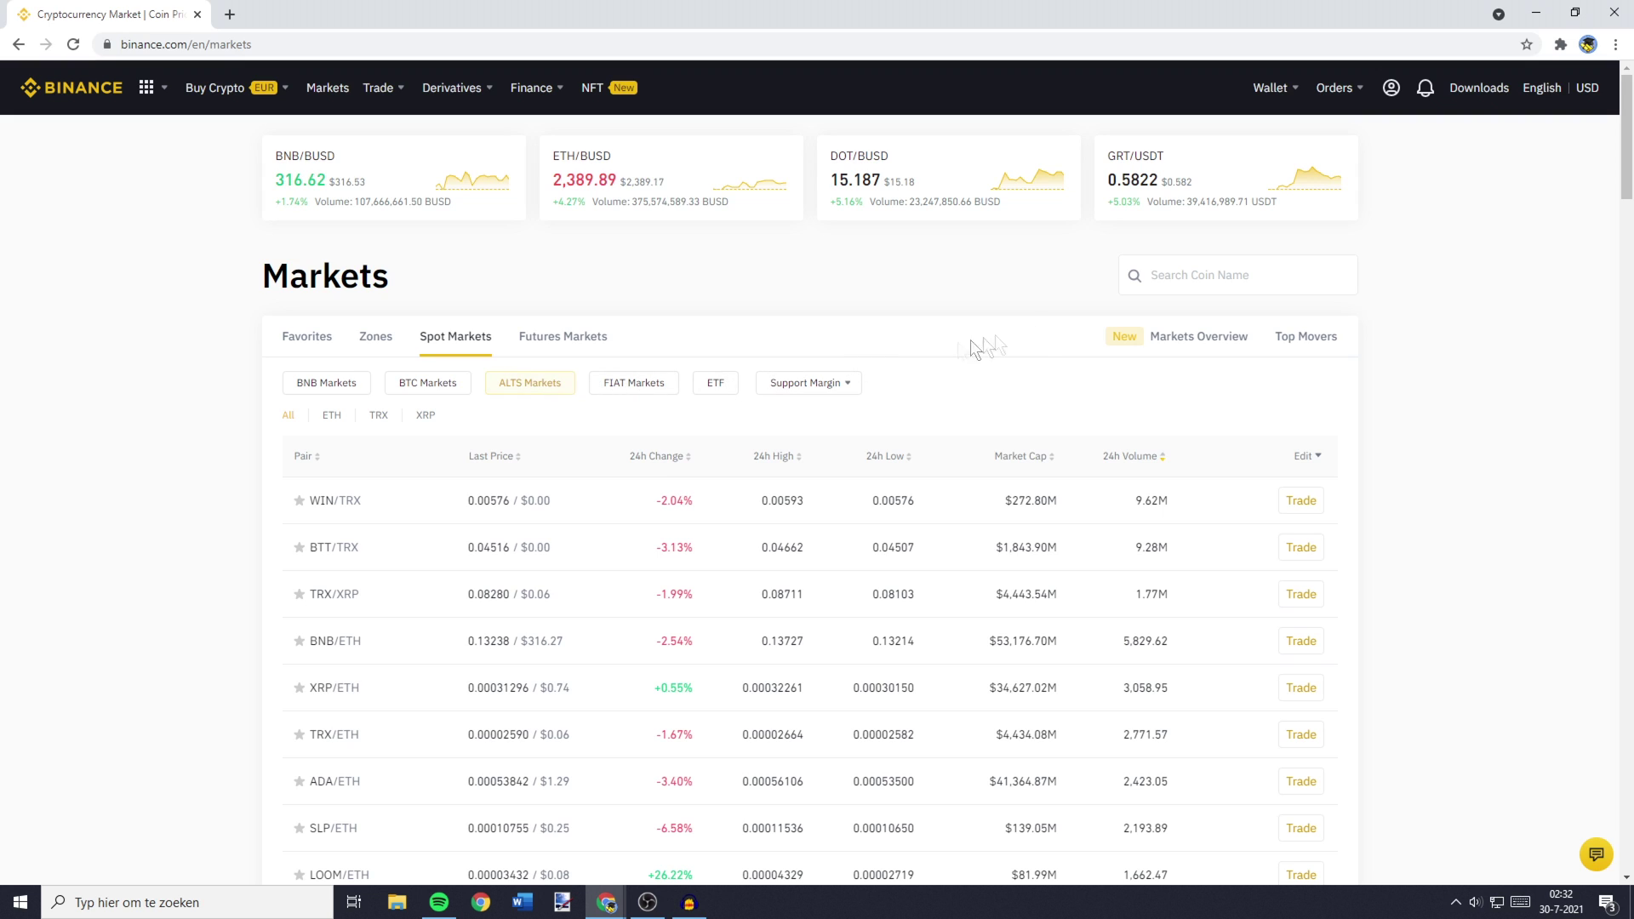
pyautogui.click(1201, 281)
pyautogui.write('b')
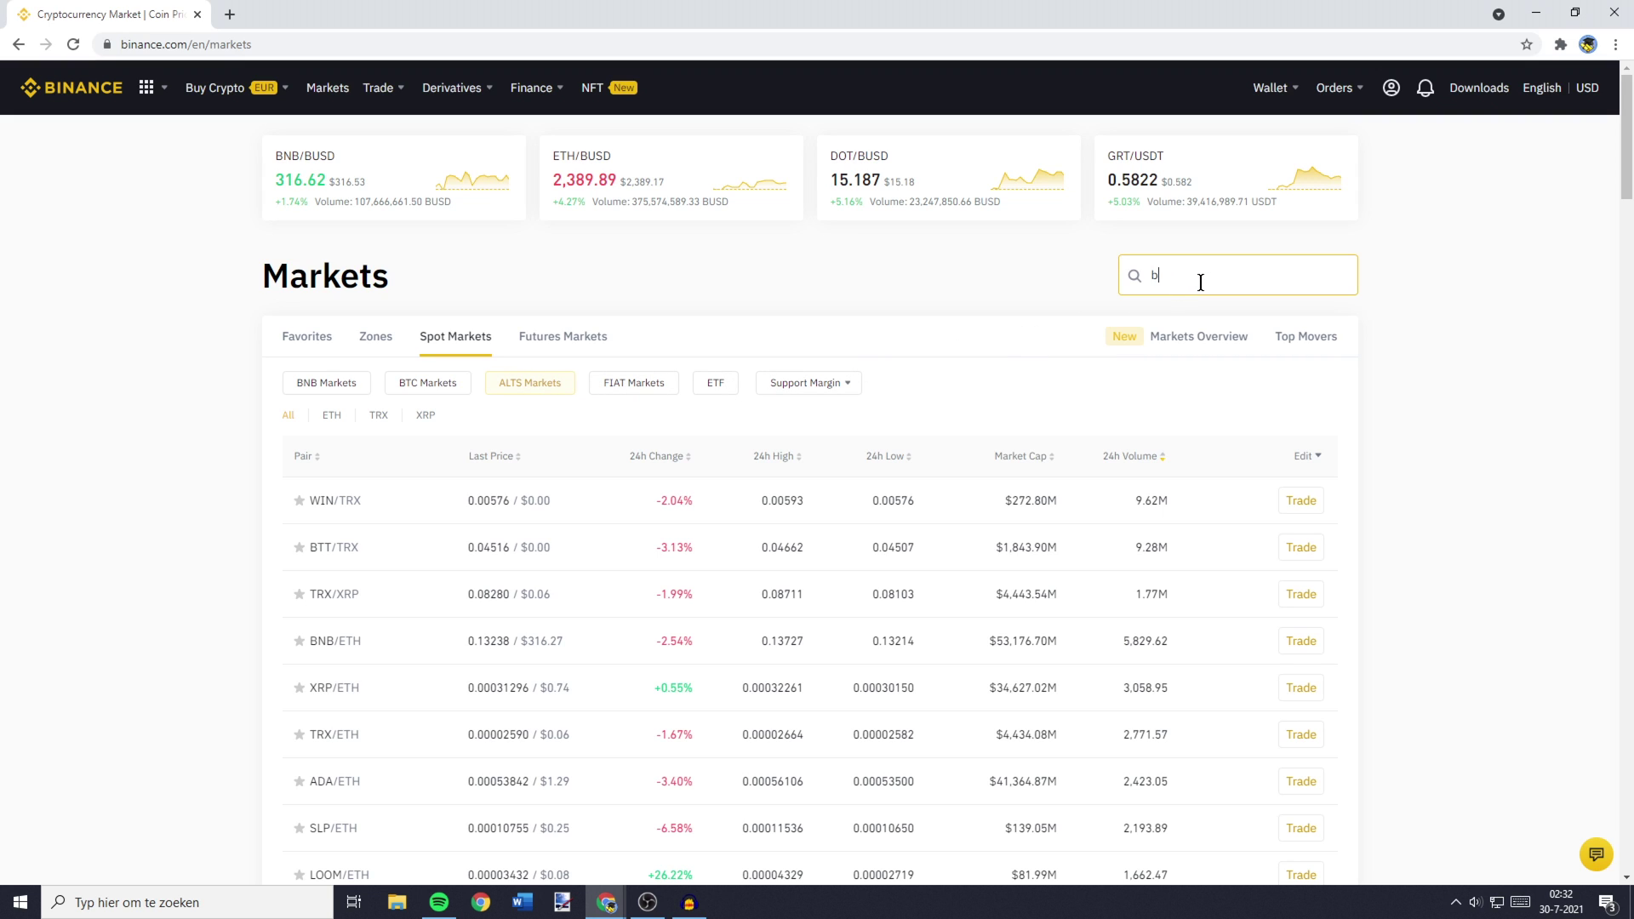
pyautogui.write('nbeth')
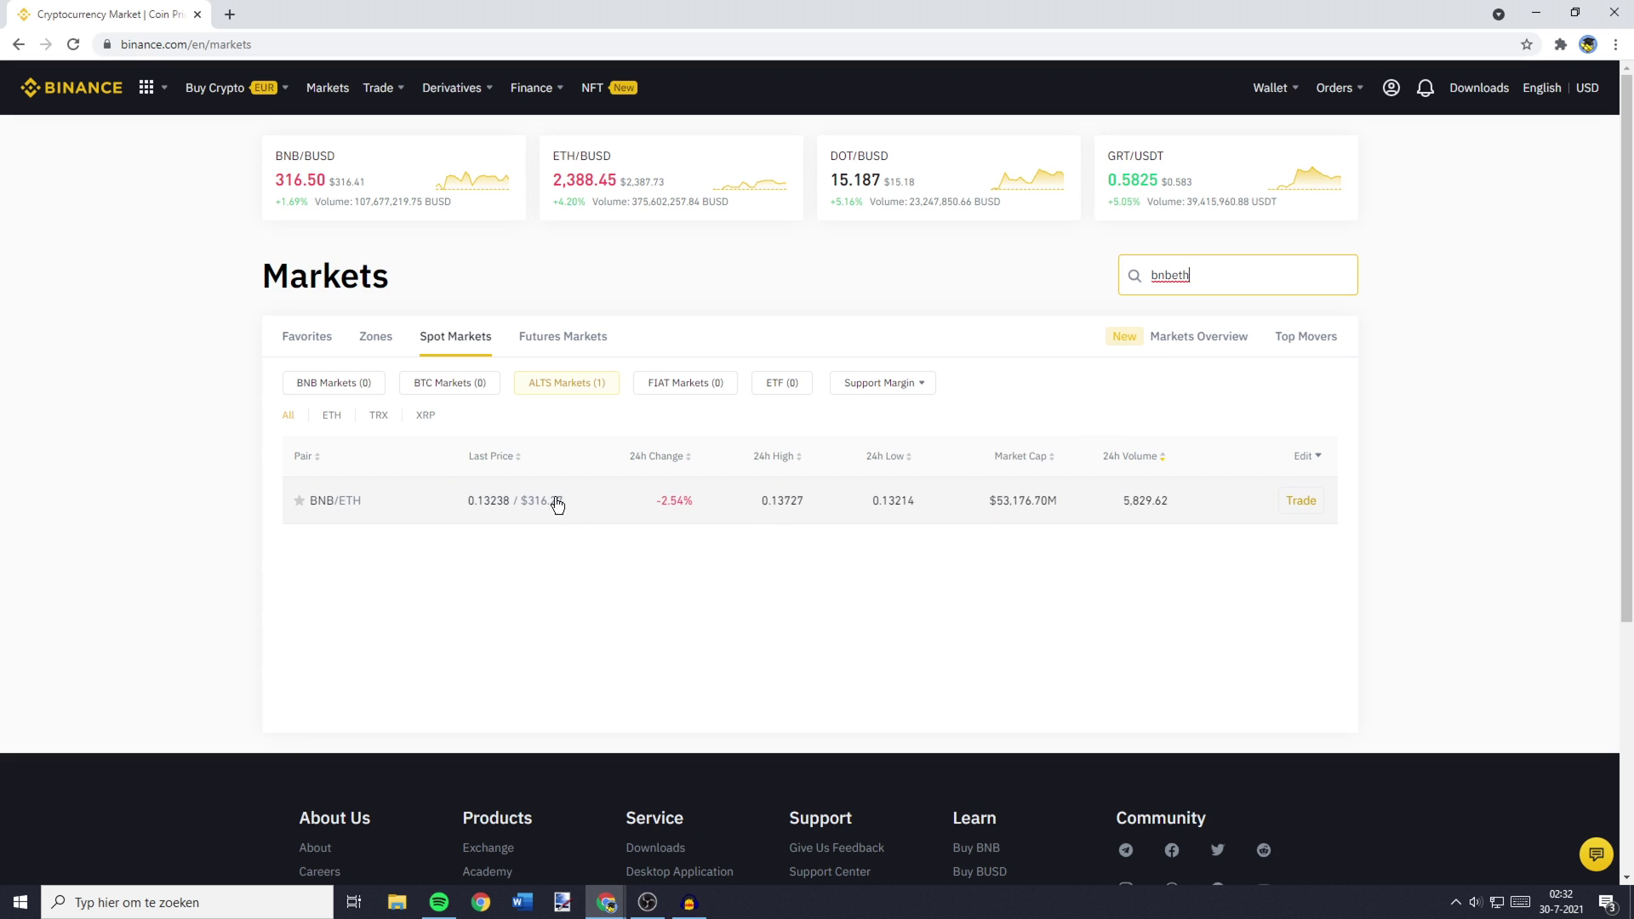
# Open the BNB/ETH spot trading page from the market list
pyautogui.click(1294, 500)
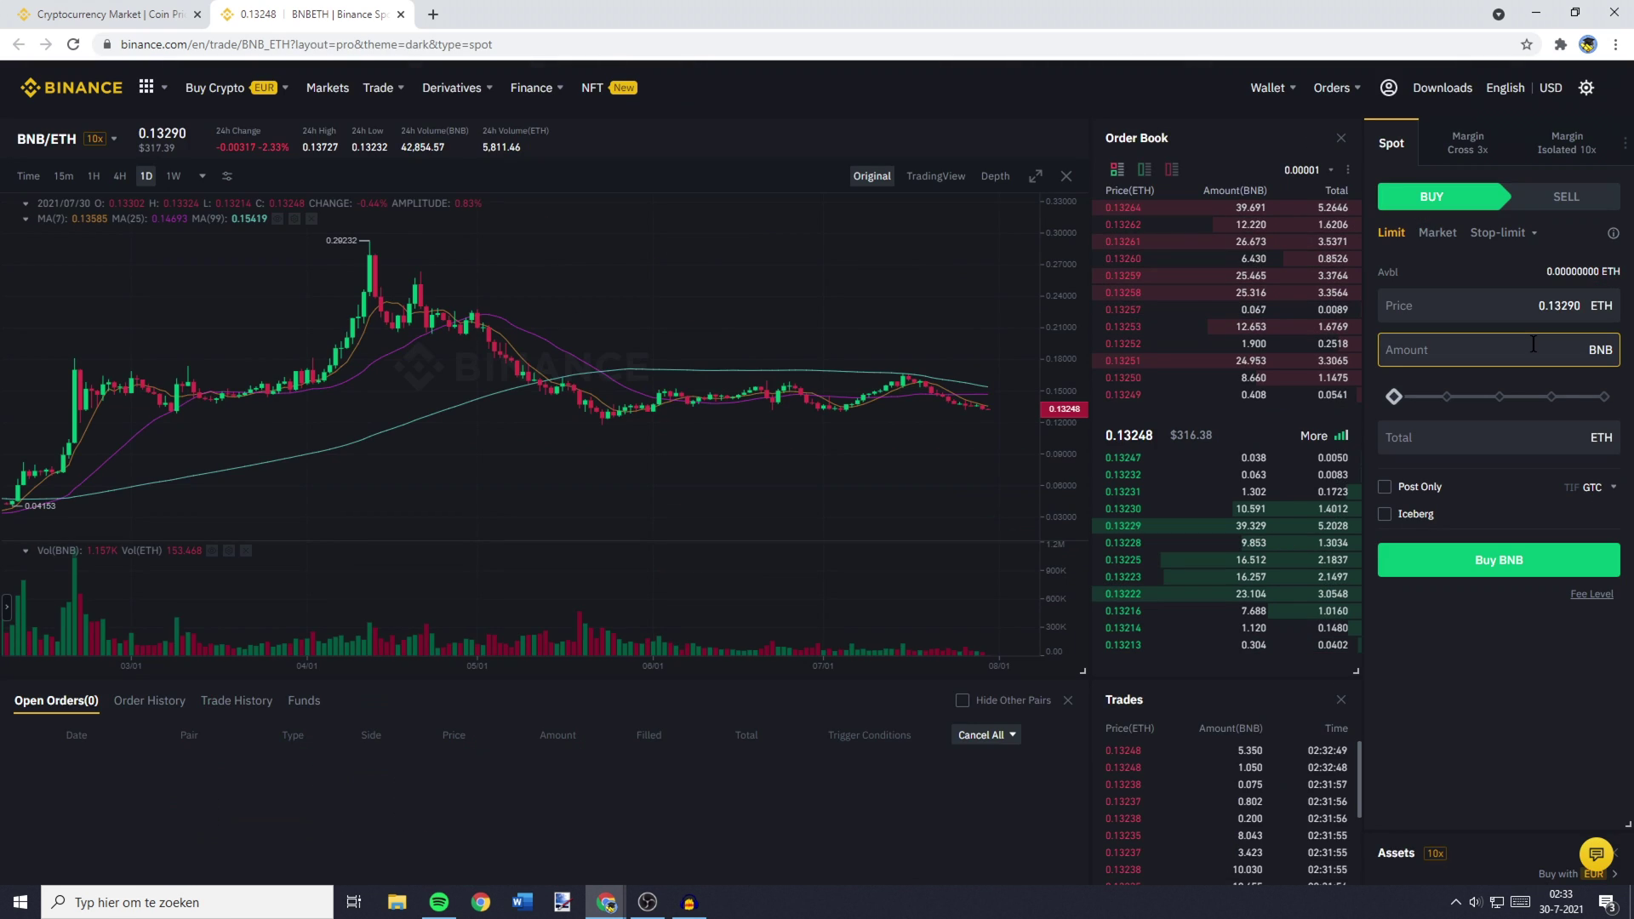
# Set the order panel to a Market sell of BNB and select the Amount field
pyautogui.click(1561, 199)
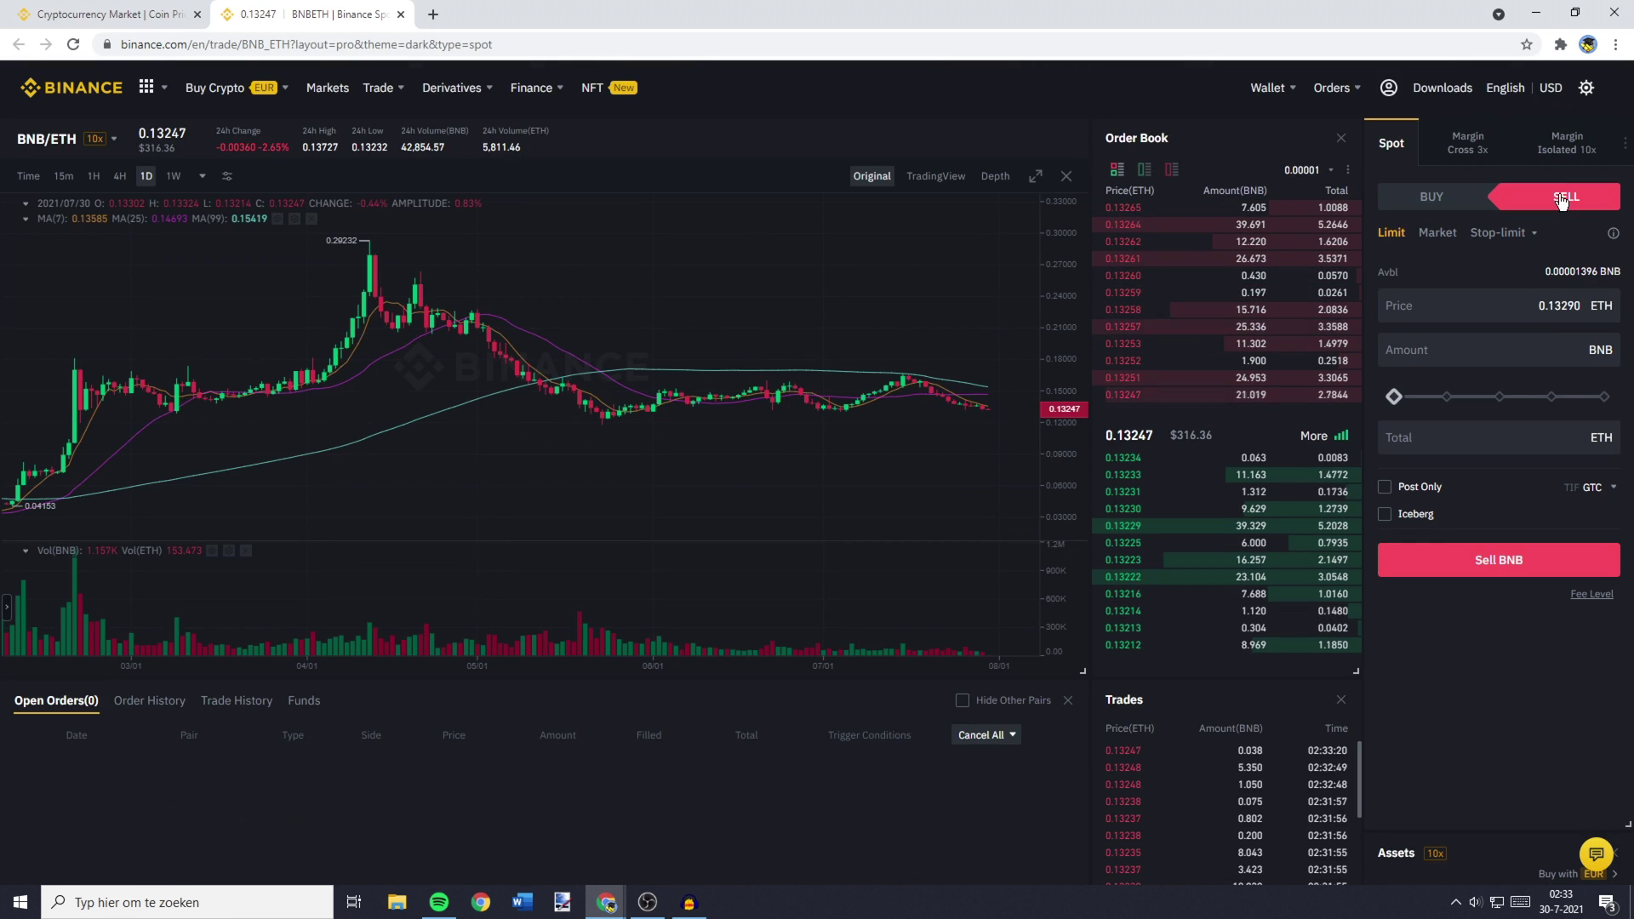
pyautogui.click(1440, 234)
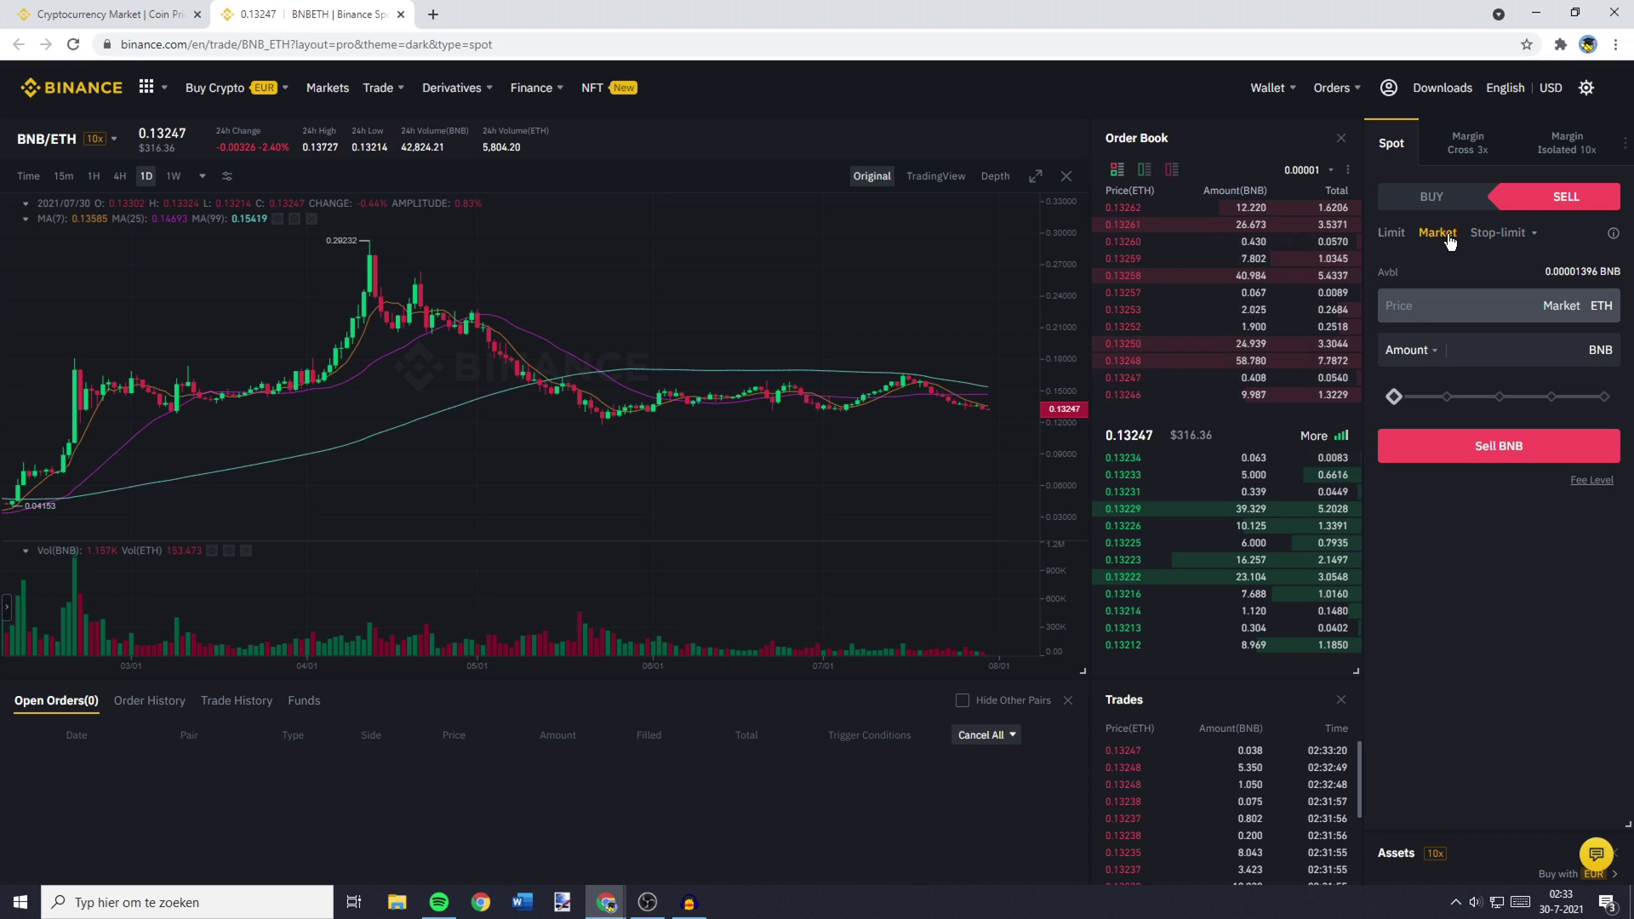
pyautogui.click(1509, 349)
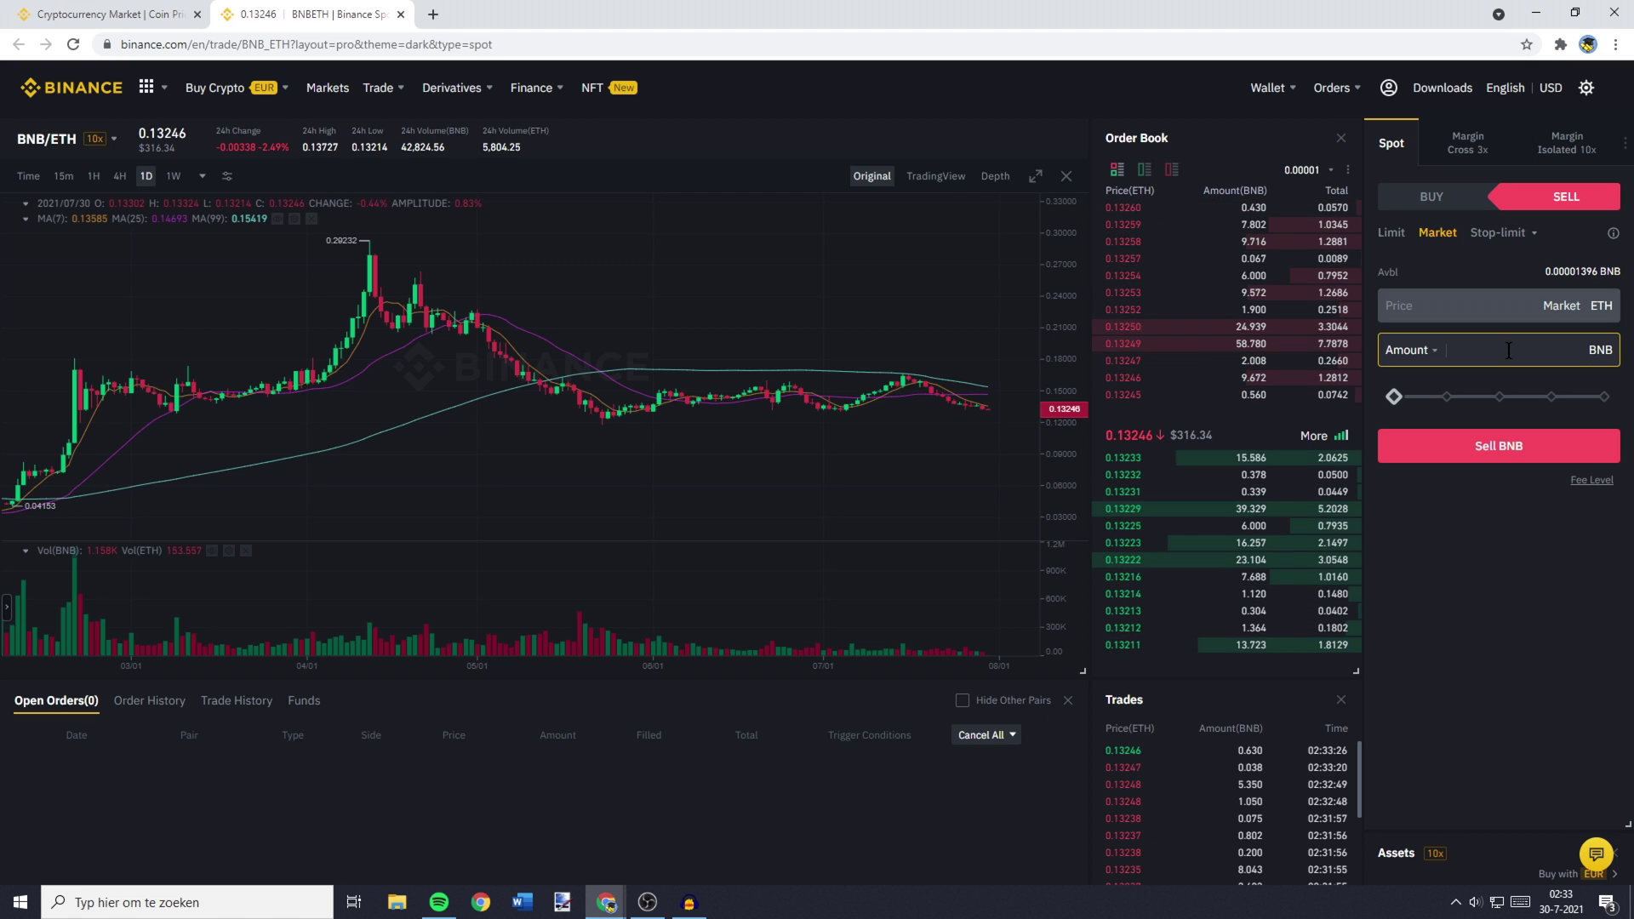
pyautogui.write('3')
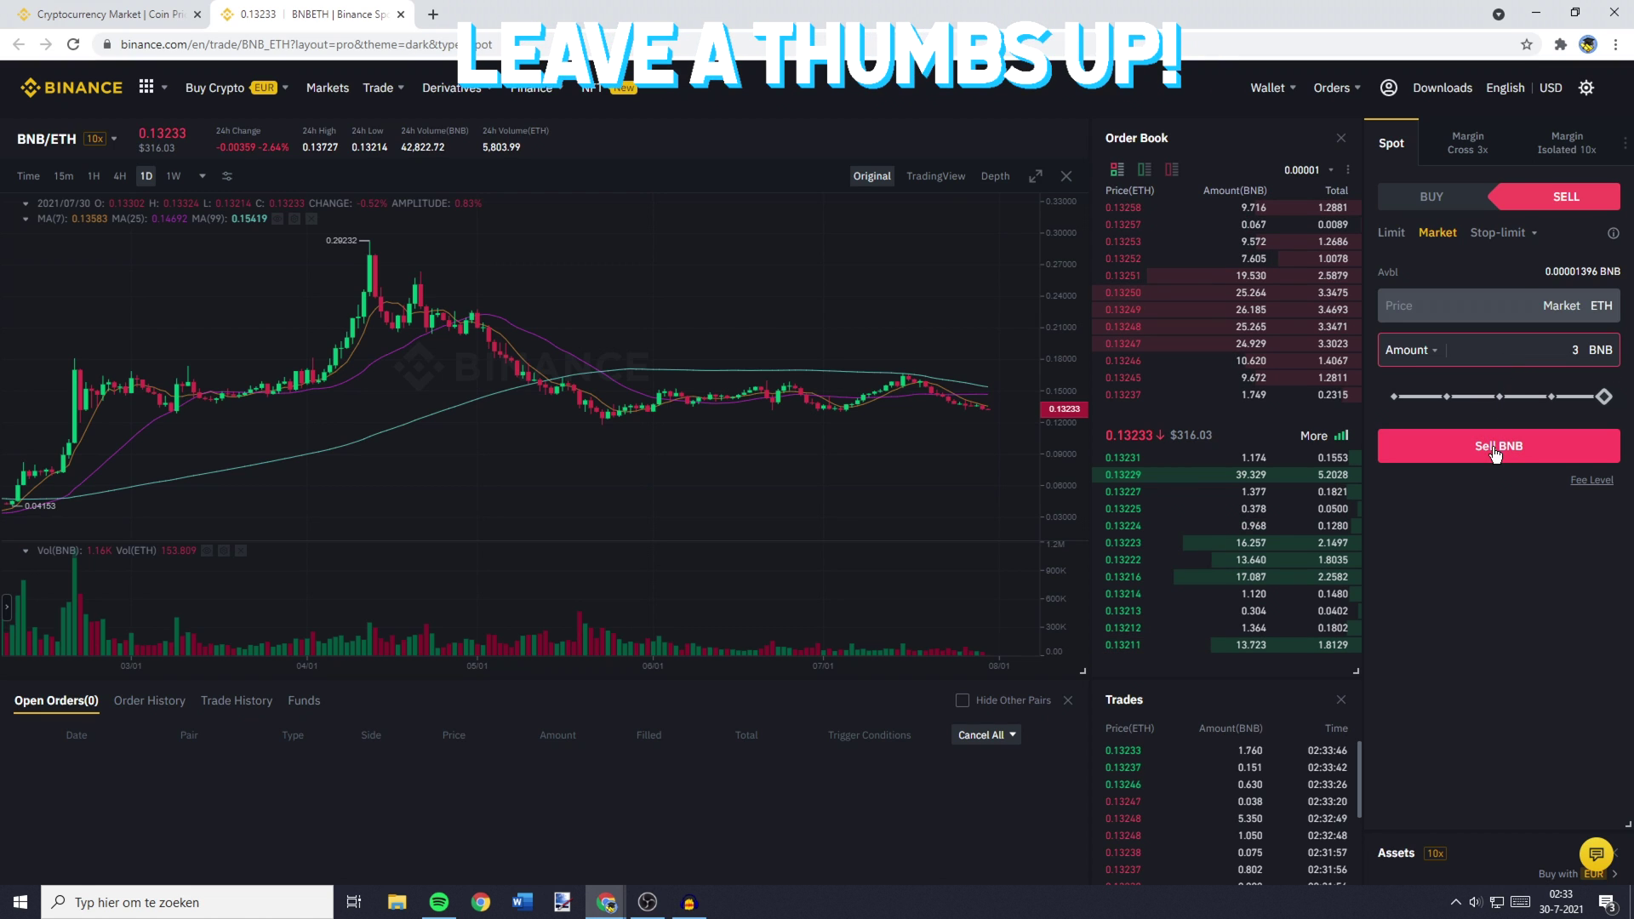
# Change the BNB sell order back to Limit at the 0.13290 ETH price
pyautogui.click(1393, 236)
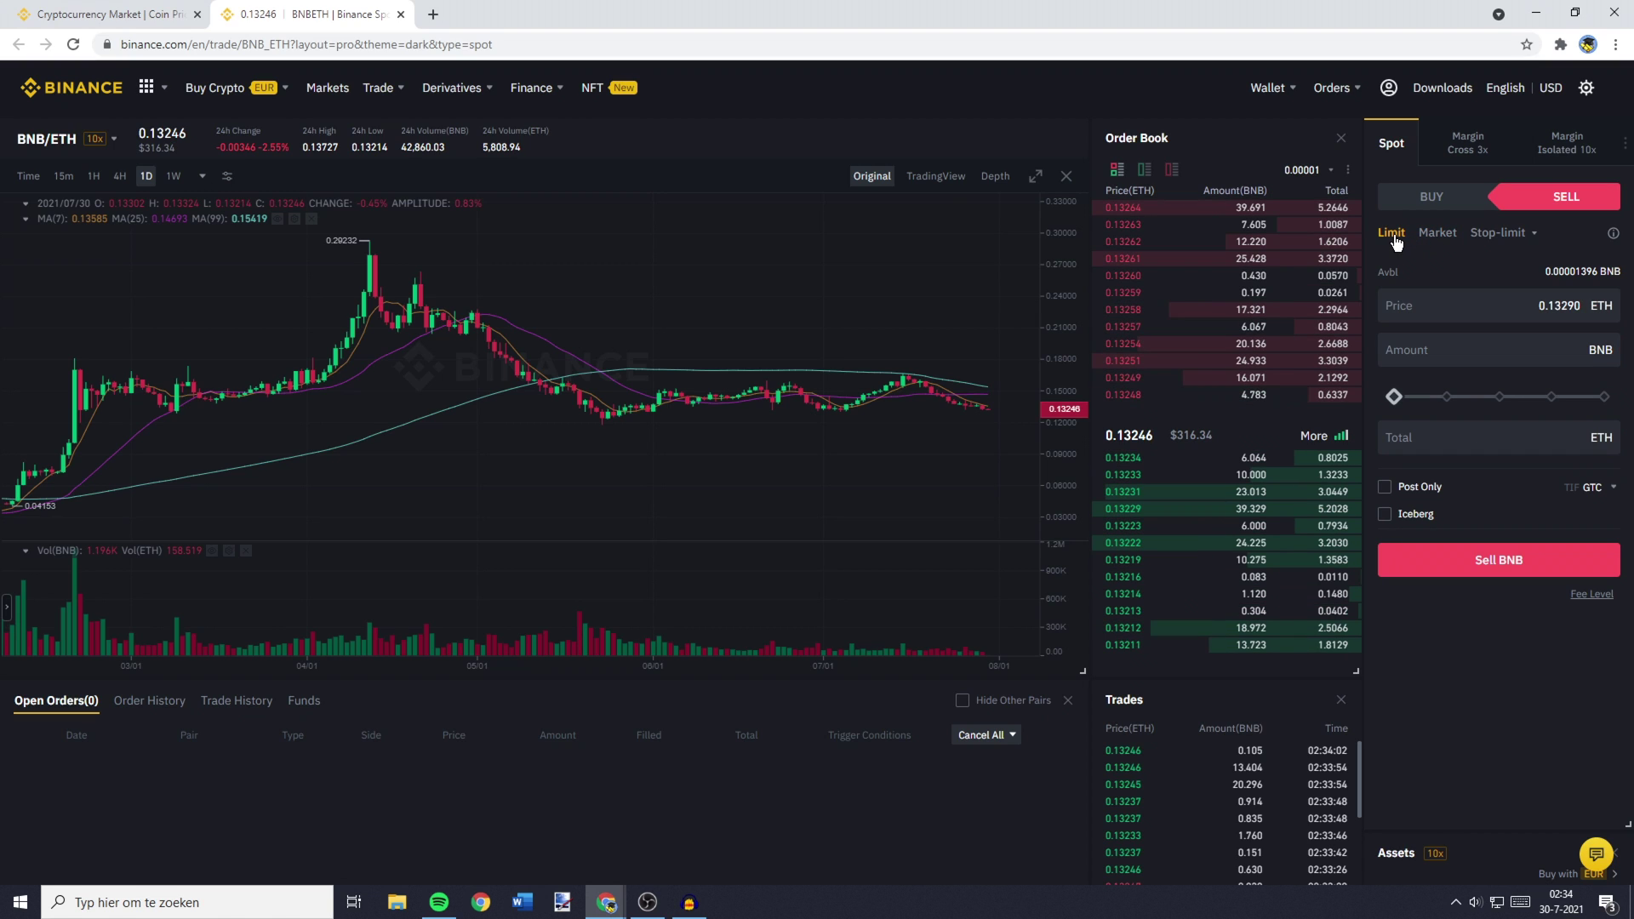